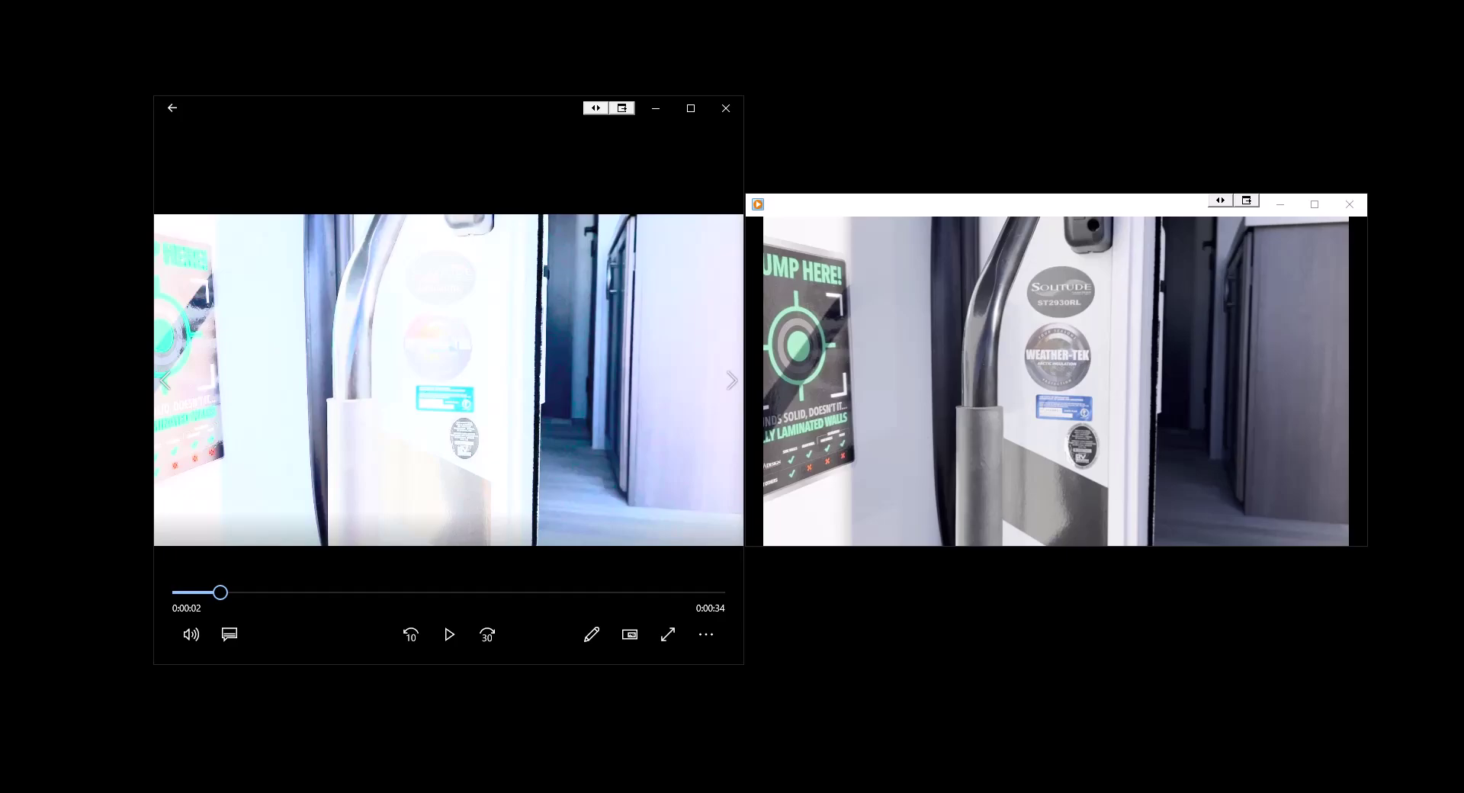
- Play the other clip version in Movies & TV so its natural colours match Windows Media Player
mouse_move(1241, 492)
mouse_move(597, 538)
mouse_move(1121, 386)
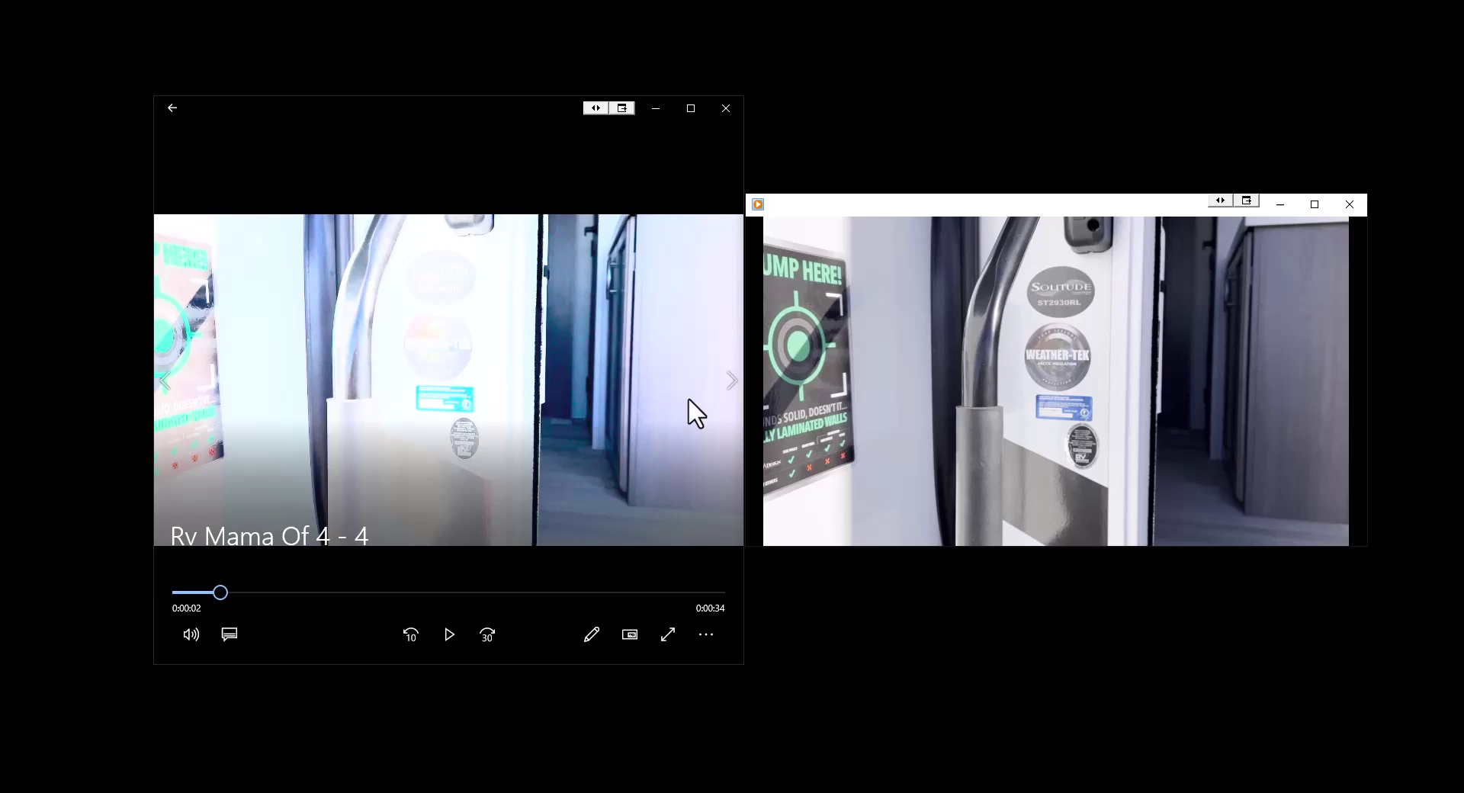
mouse_move(748, 380)
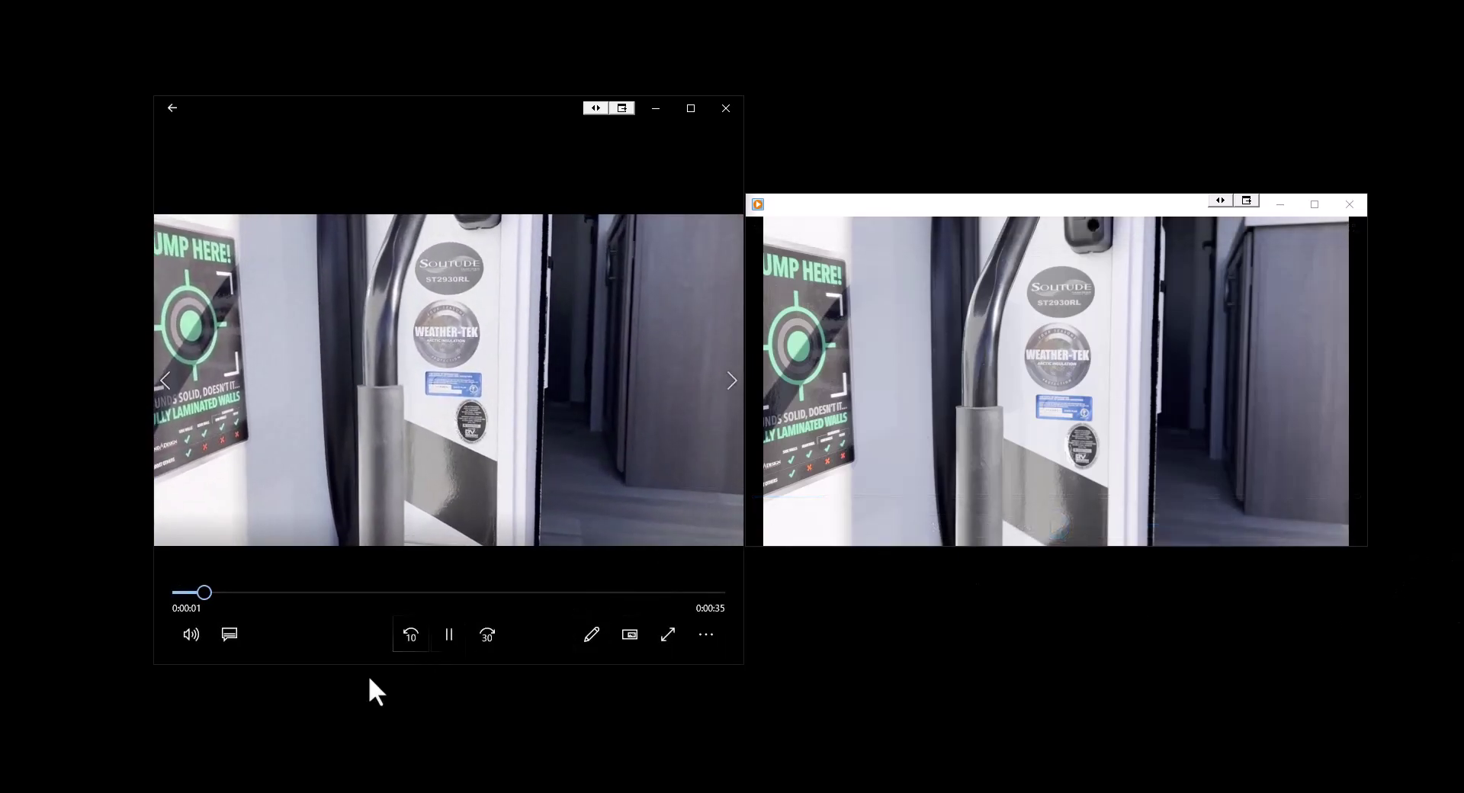
- Pause the RV Mama of 4 - 4.2 clip in Movies & TV at 0:00:02
left_click(440, 645)
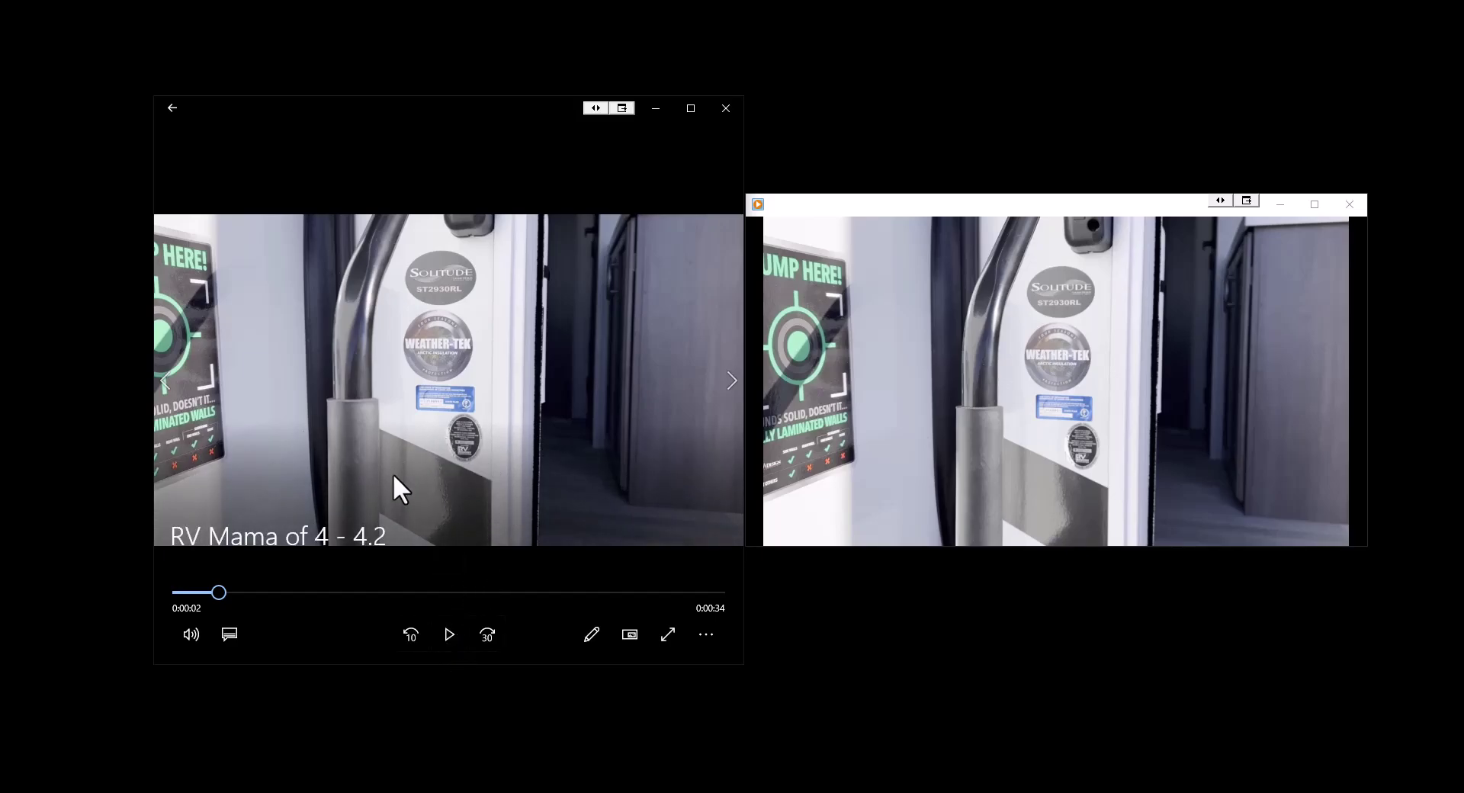
mouse_move(845, 447)
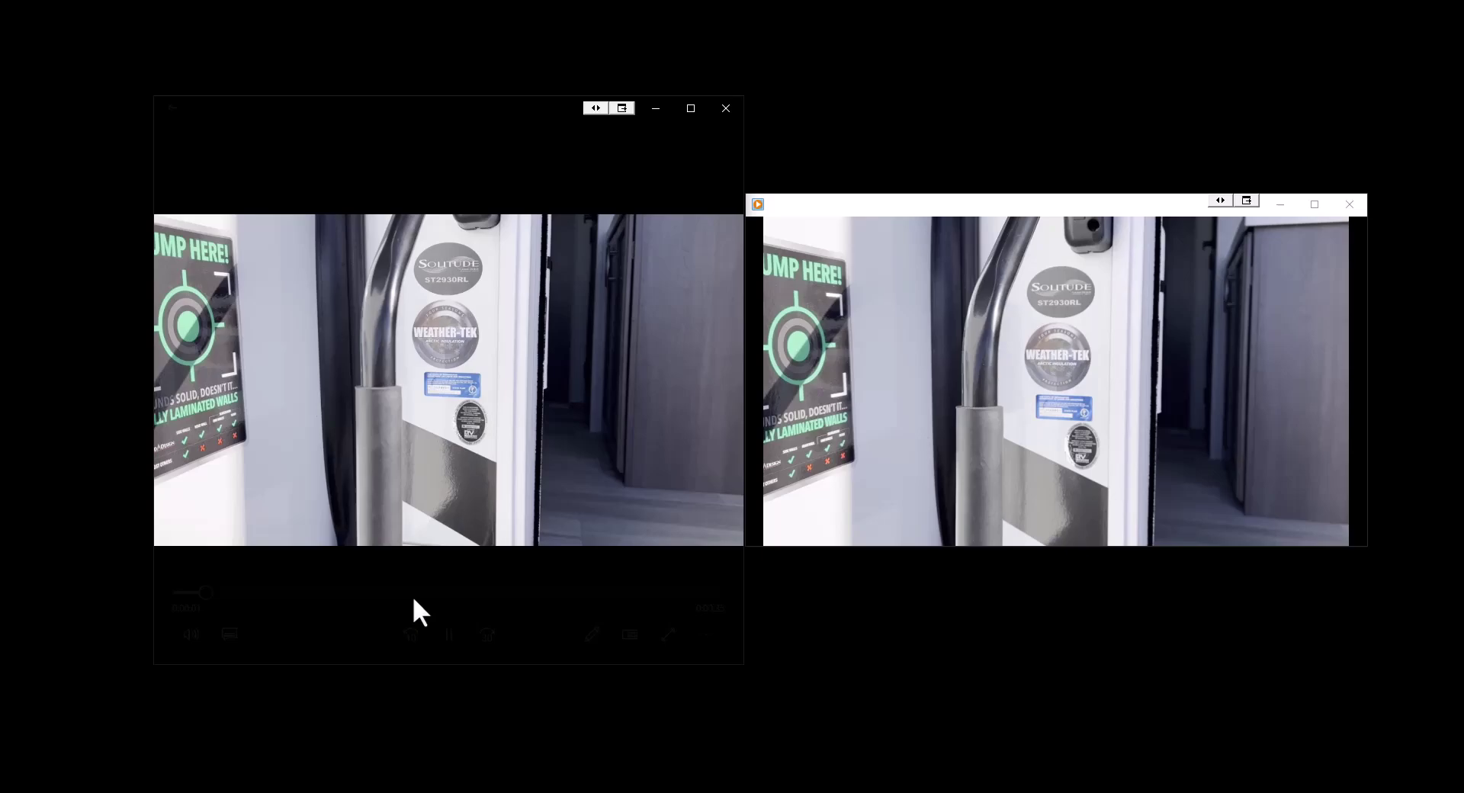
- Pause the left clip and shrink Windows Media Player to sit on the right beside Movies & TV
left_click(449, 634)
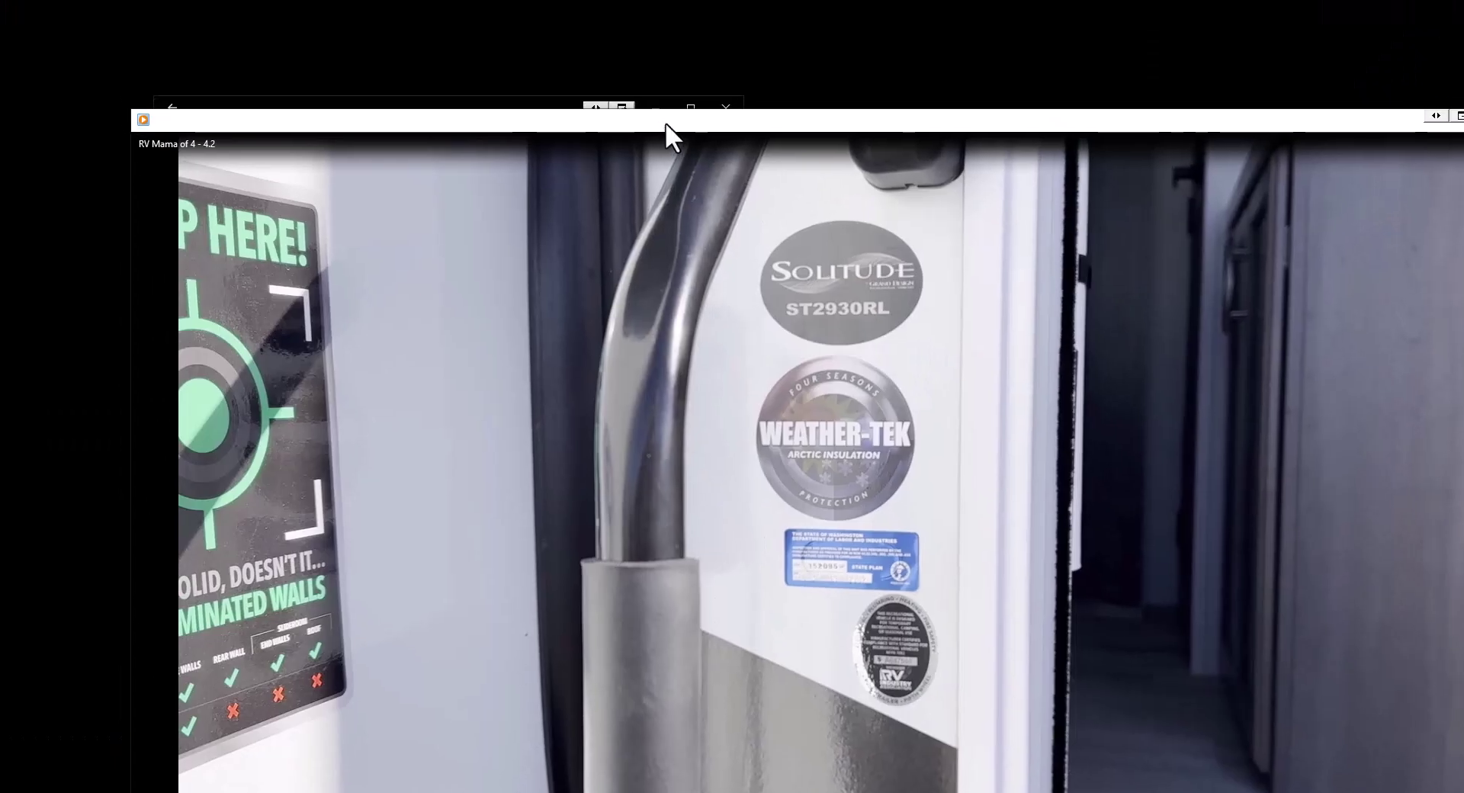
left_click_drag(138, 115, 830, 47)
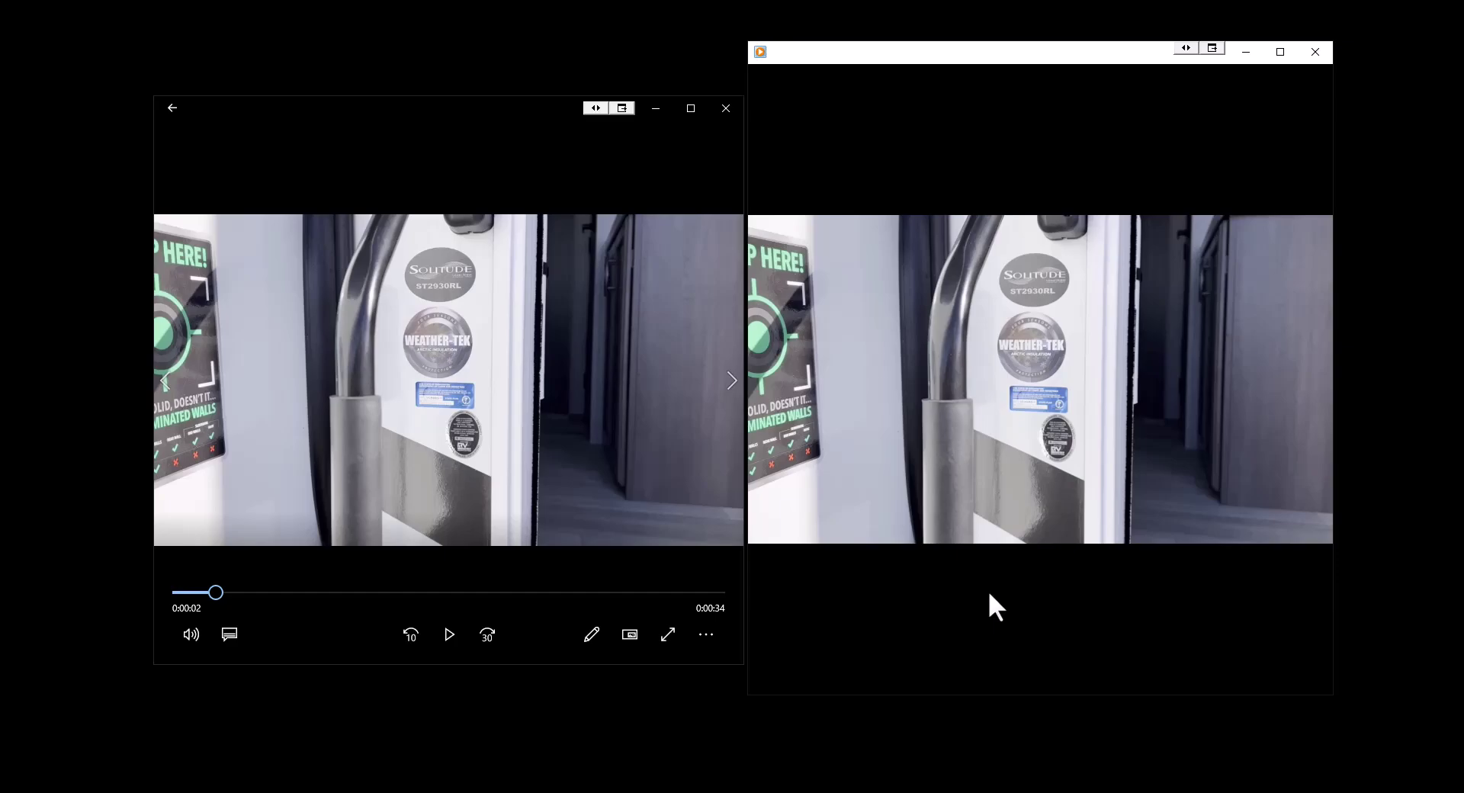
mouse_move(1059, 598)
- Move the Project Manager up, close both media players, and start a new project
left_click_drag(958, 516, 817, 15)
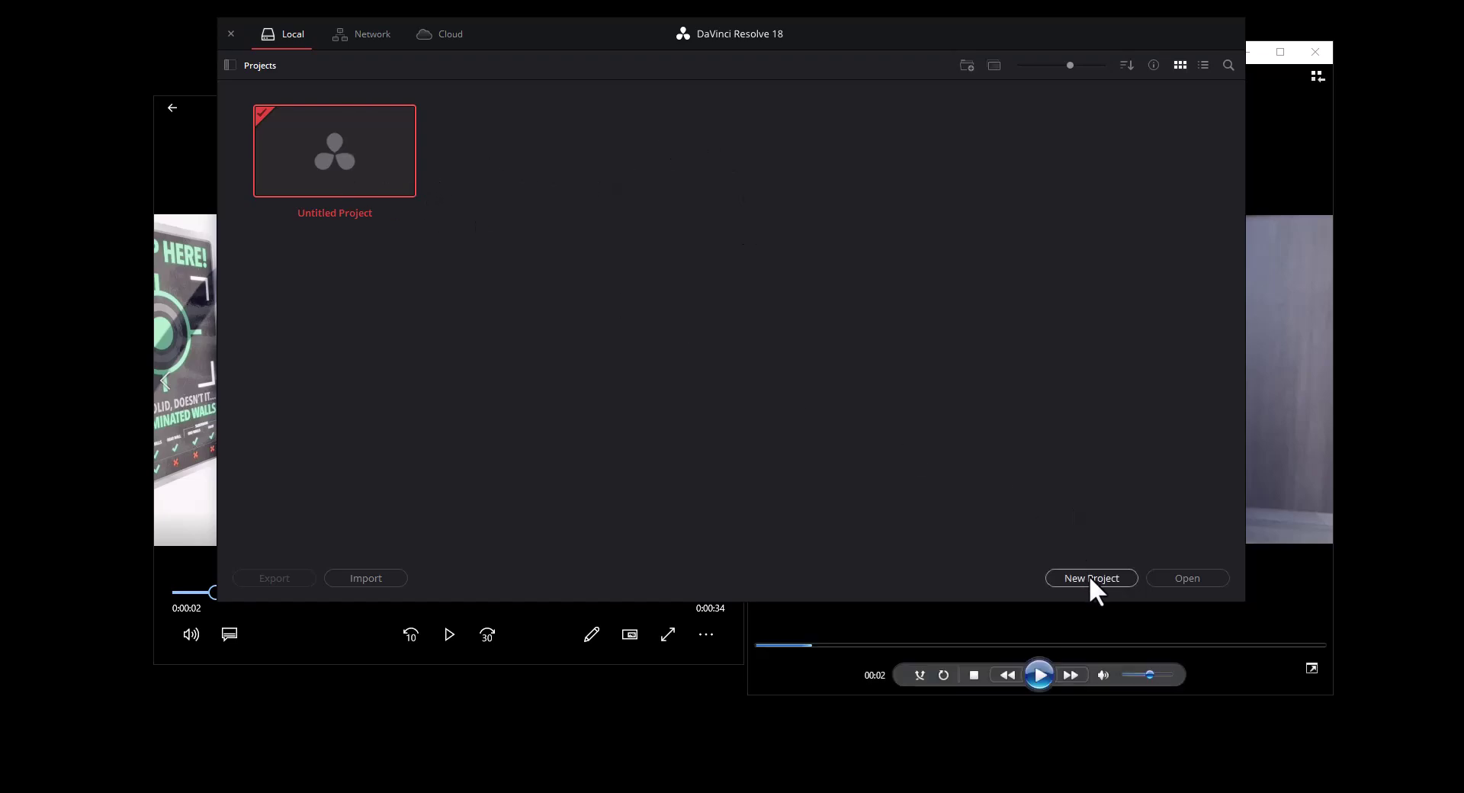
left_click(1314, 51)
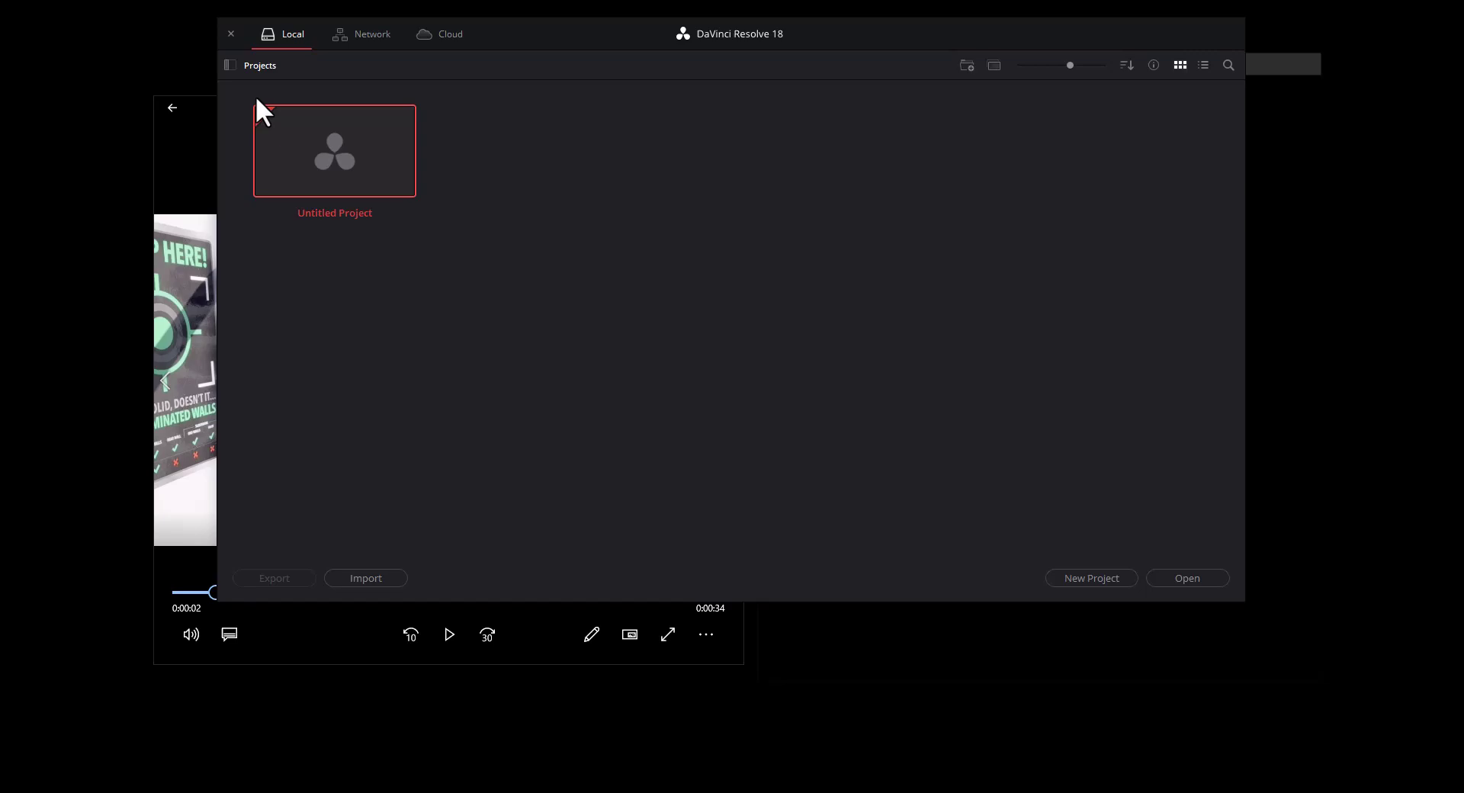
left_click(208, 107)
left_click(726, 108)
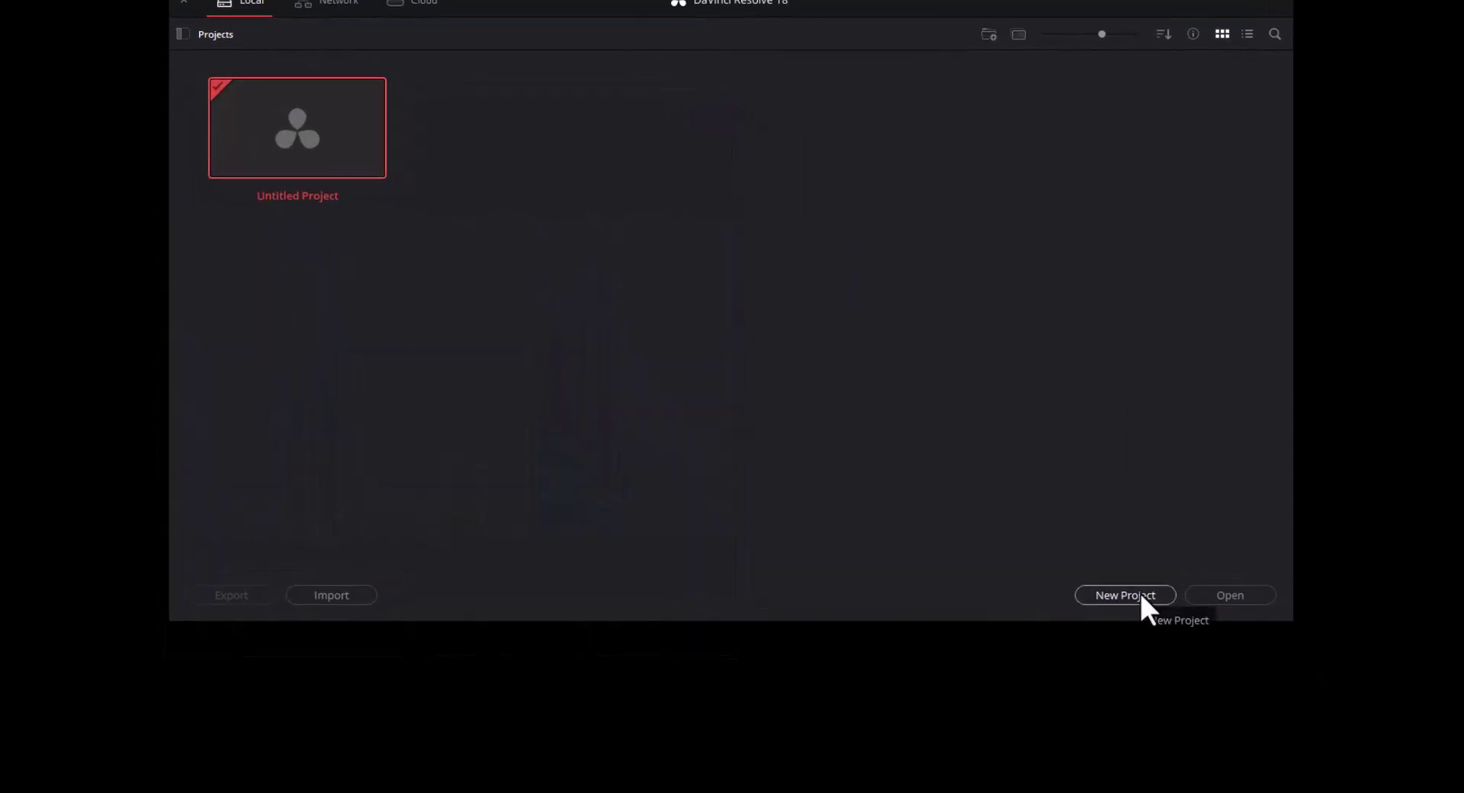
left_click(1077, 577)
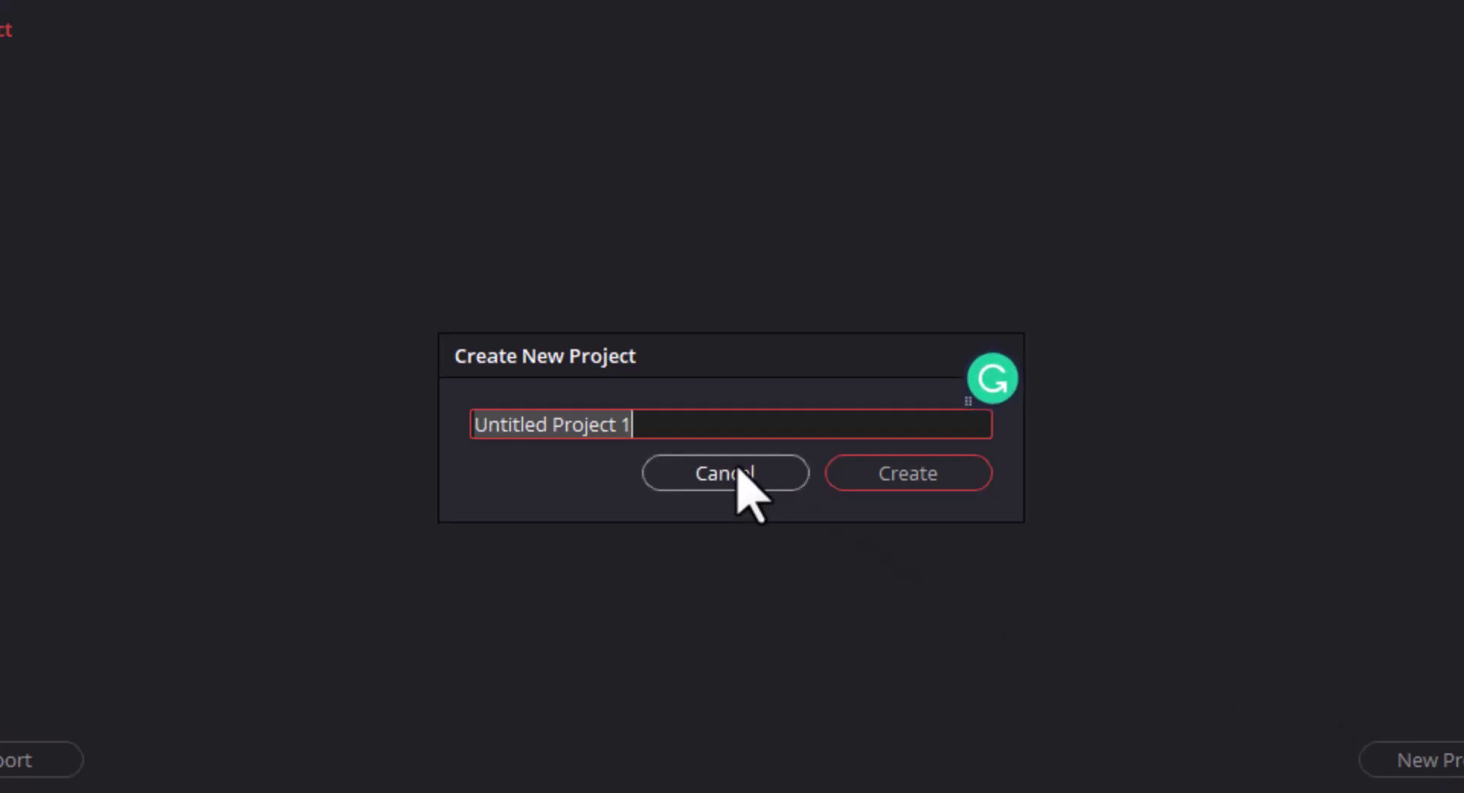
- Name the new project 'RV Mama of 4', fixing the mistyped last character
type("RV Mama")
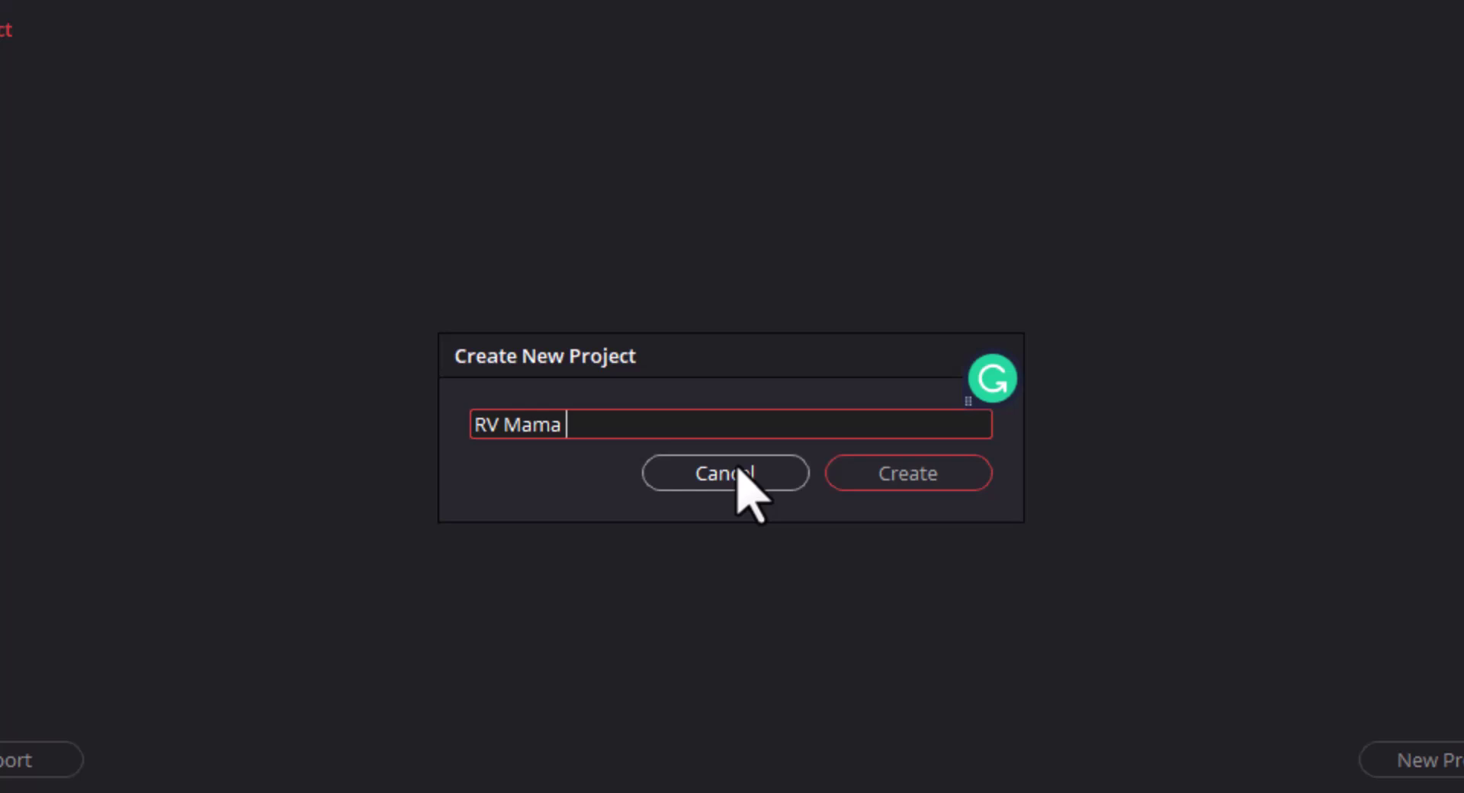
type(" of C")
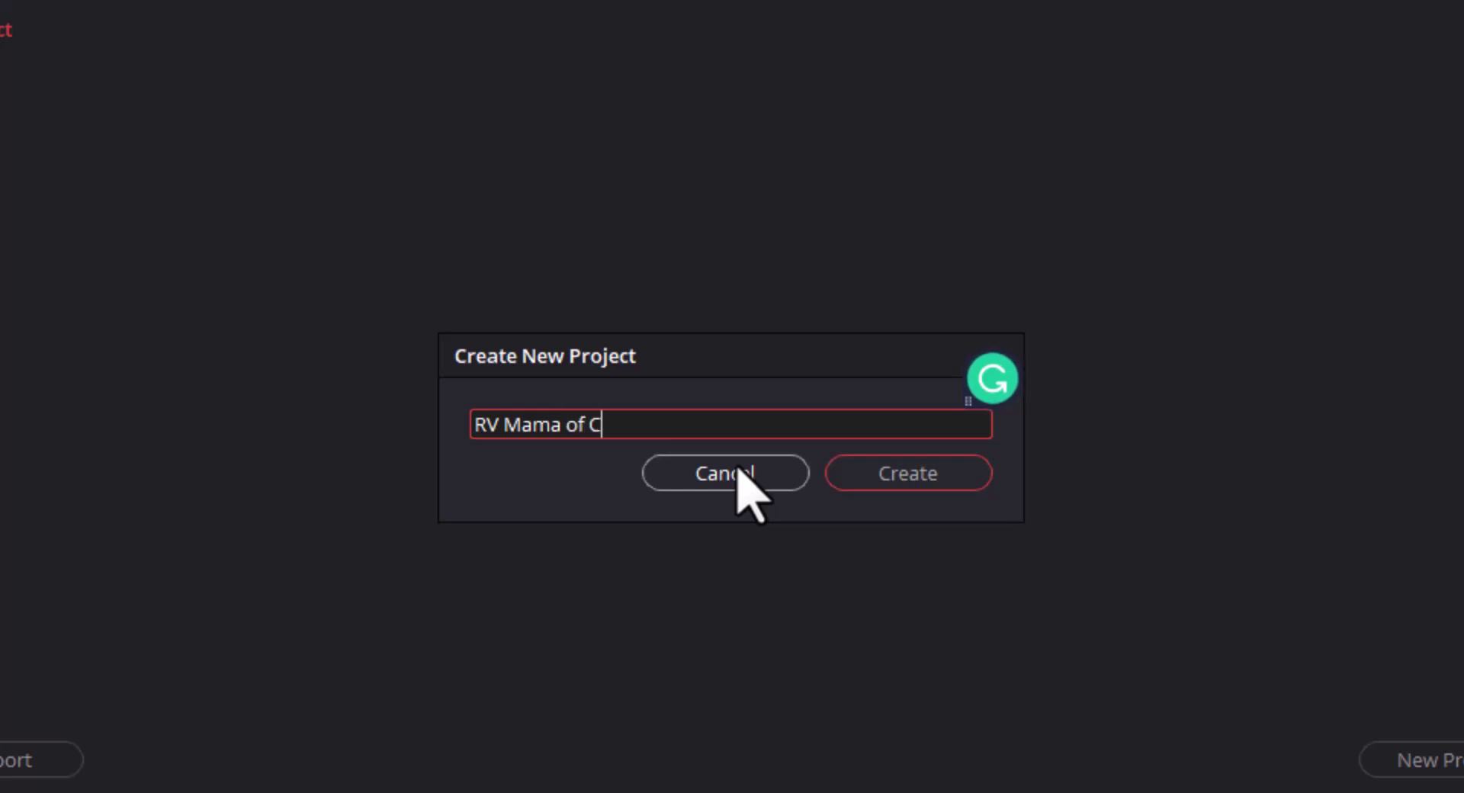
key("BackSpace")
type("4")
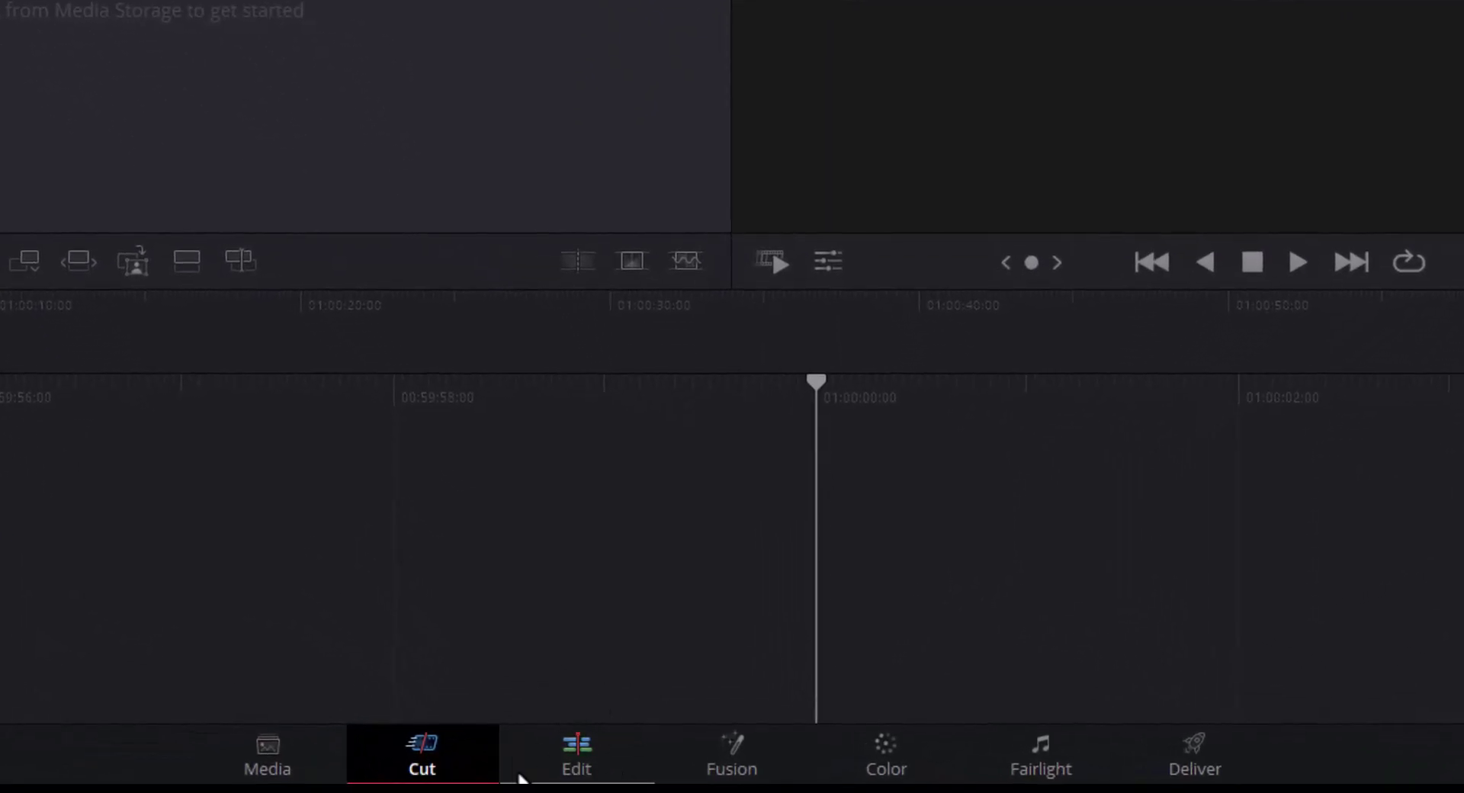
- Import the RV Mama of 4 clip into the Edit page media pool and match the project frame rate to it
left_click(598, 765)
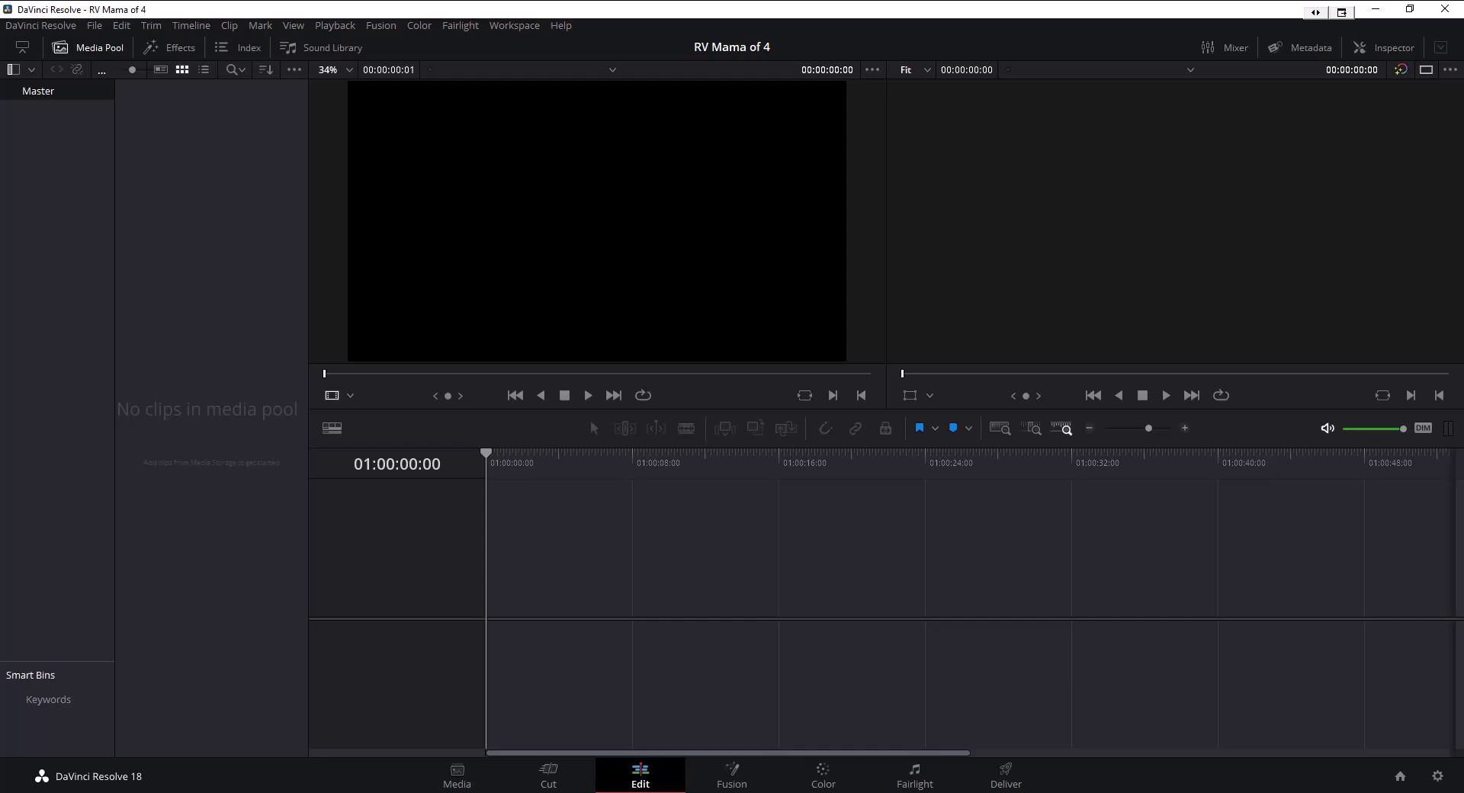
left_click_drag(1010, 461, 179, 223)
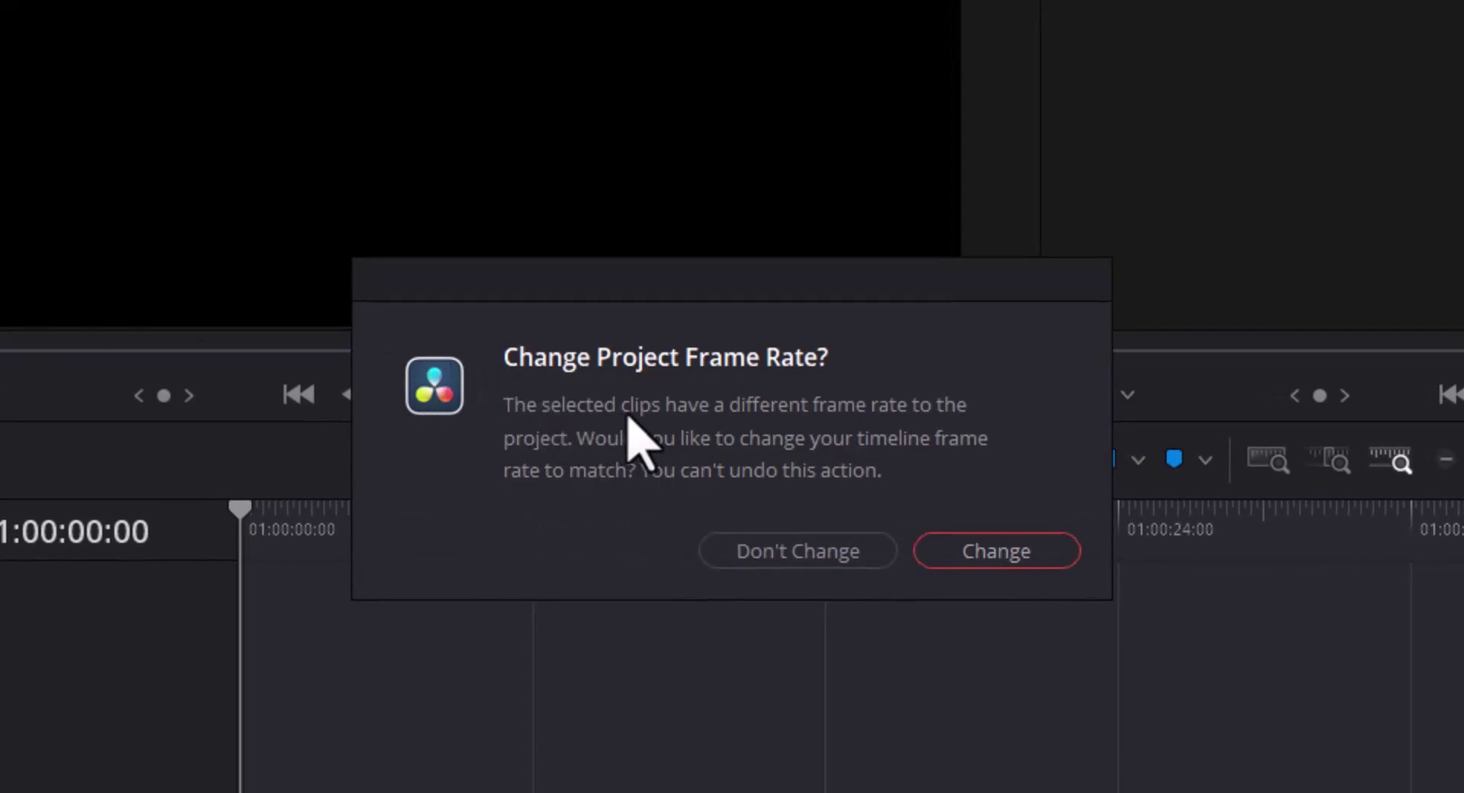
left_click(991, 560)
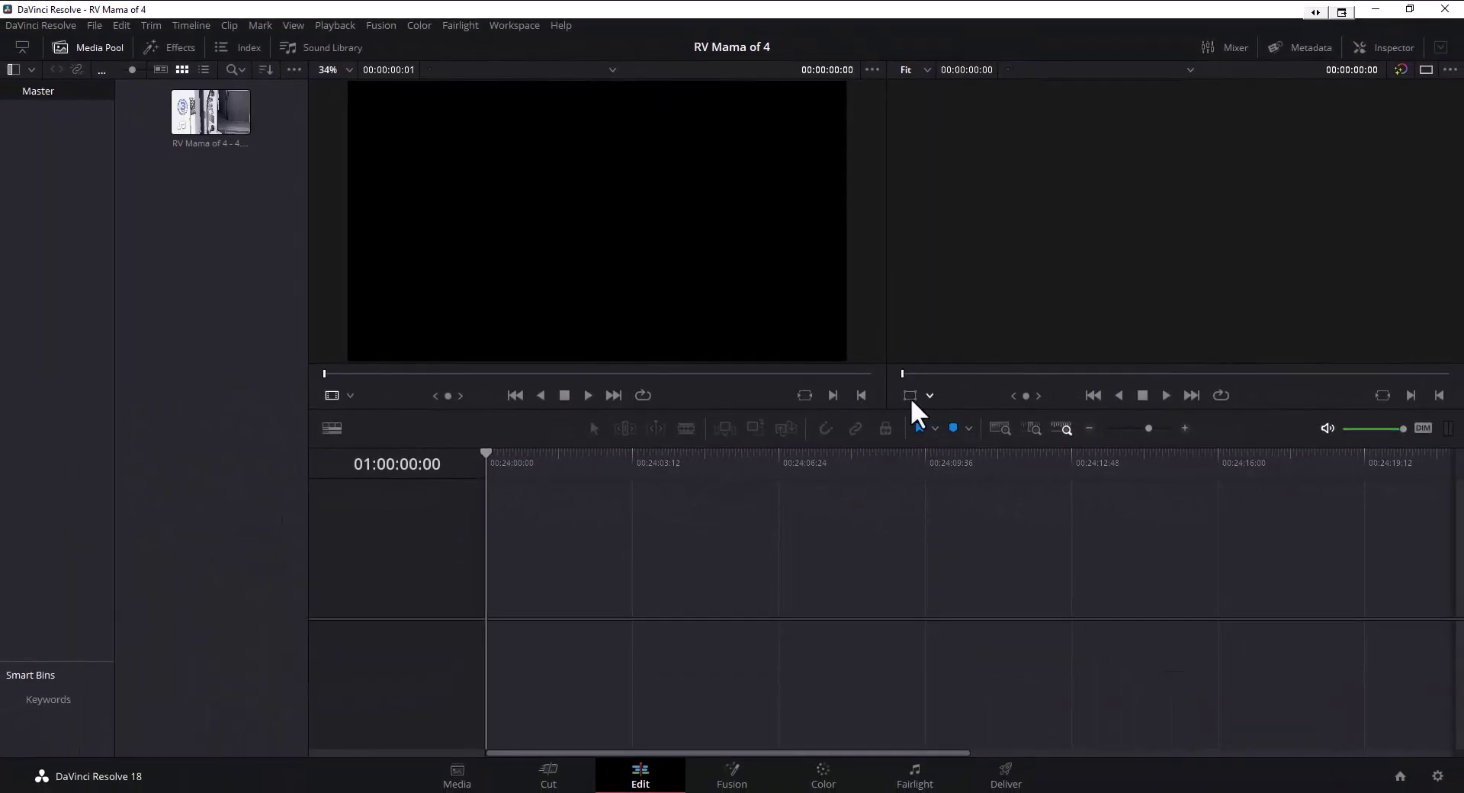
- Preview RV Mama of 4 - 4.MOV and place it on the timeline's Video 1 and Audio 1 tracks
double_click(231, 116)
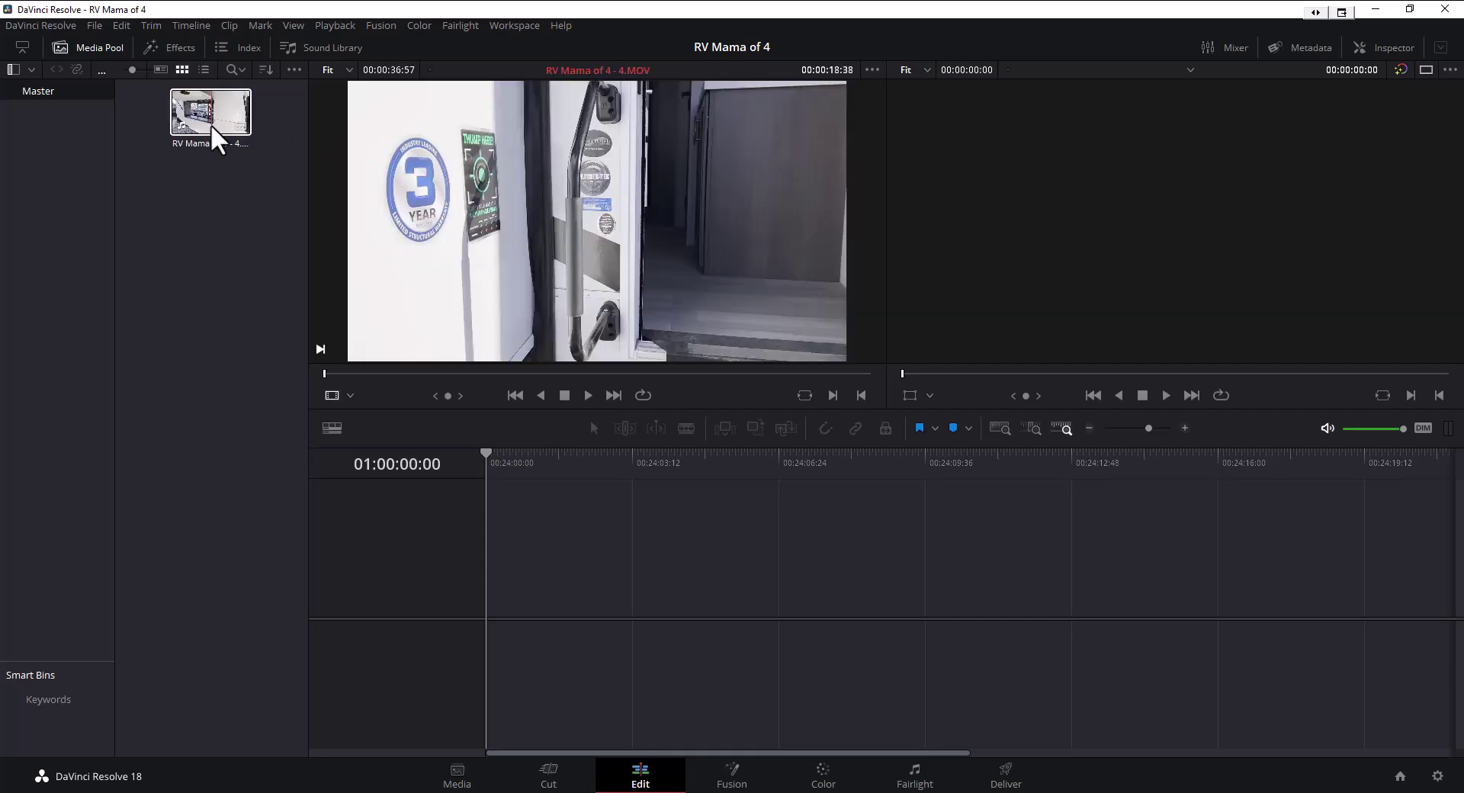
left_click_drag(219, 141, 499, 579)
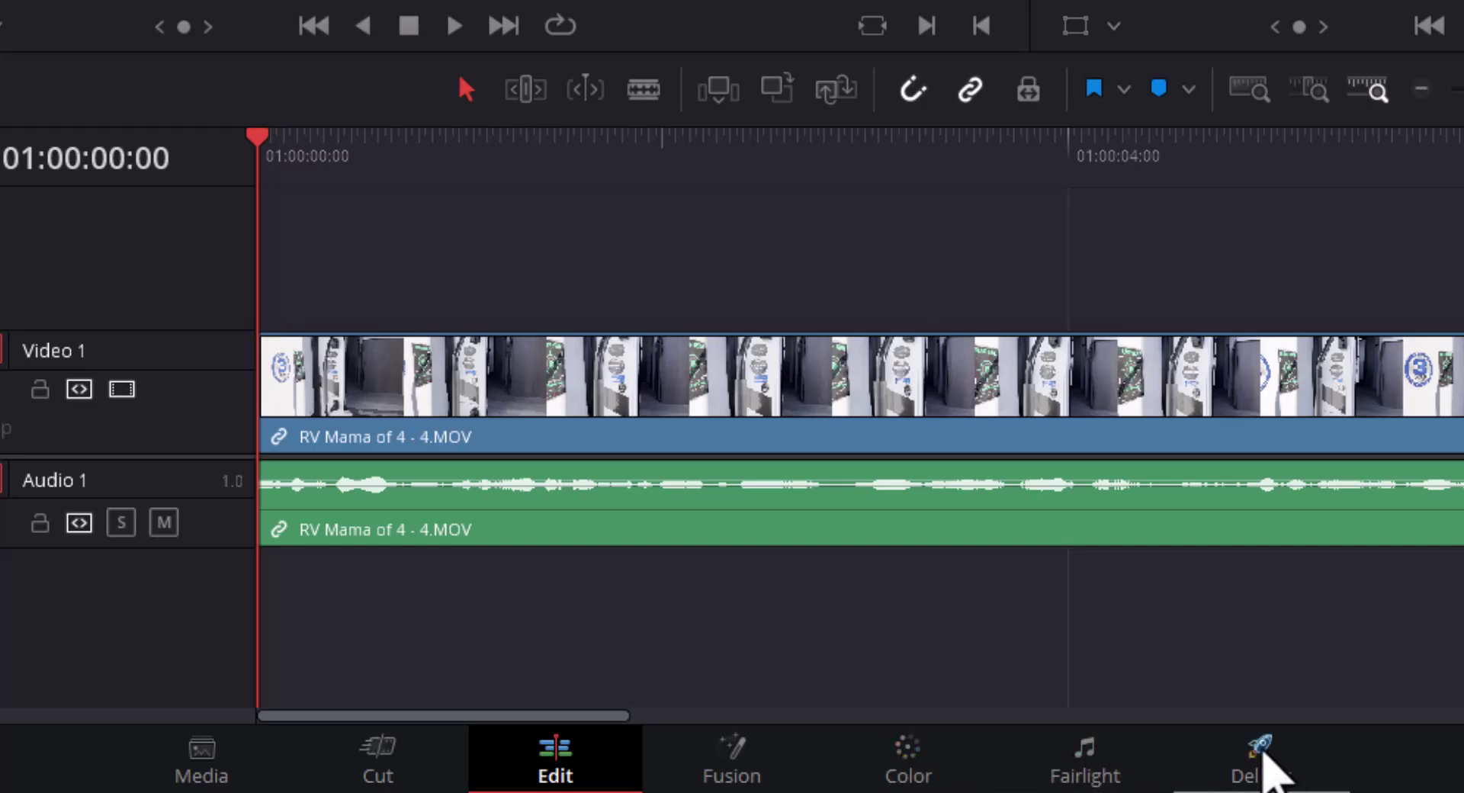
- On the Deliver page, set the render format to MP4 with H.264
left_click(1282, 770)
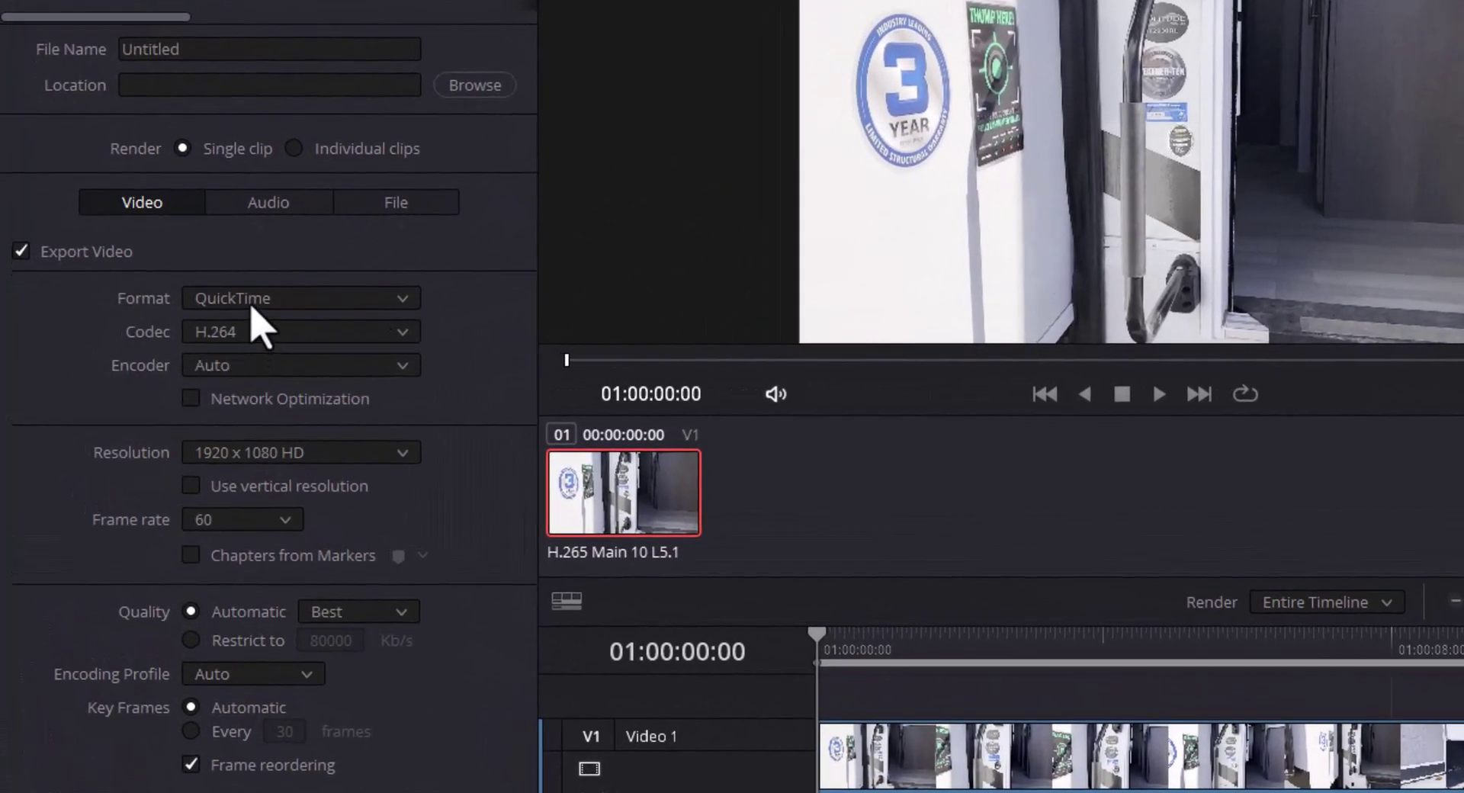
left_click(403, 297)
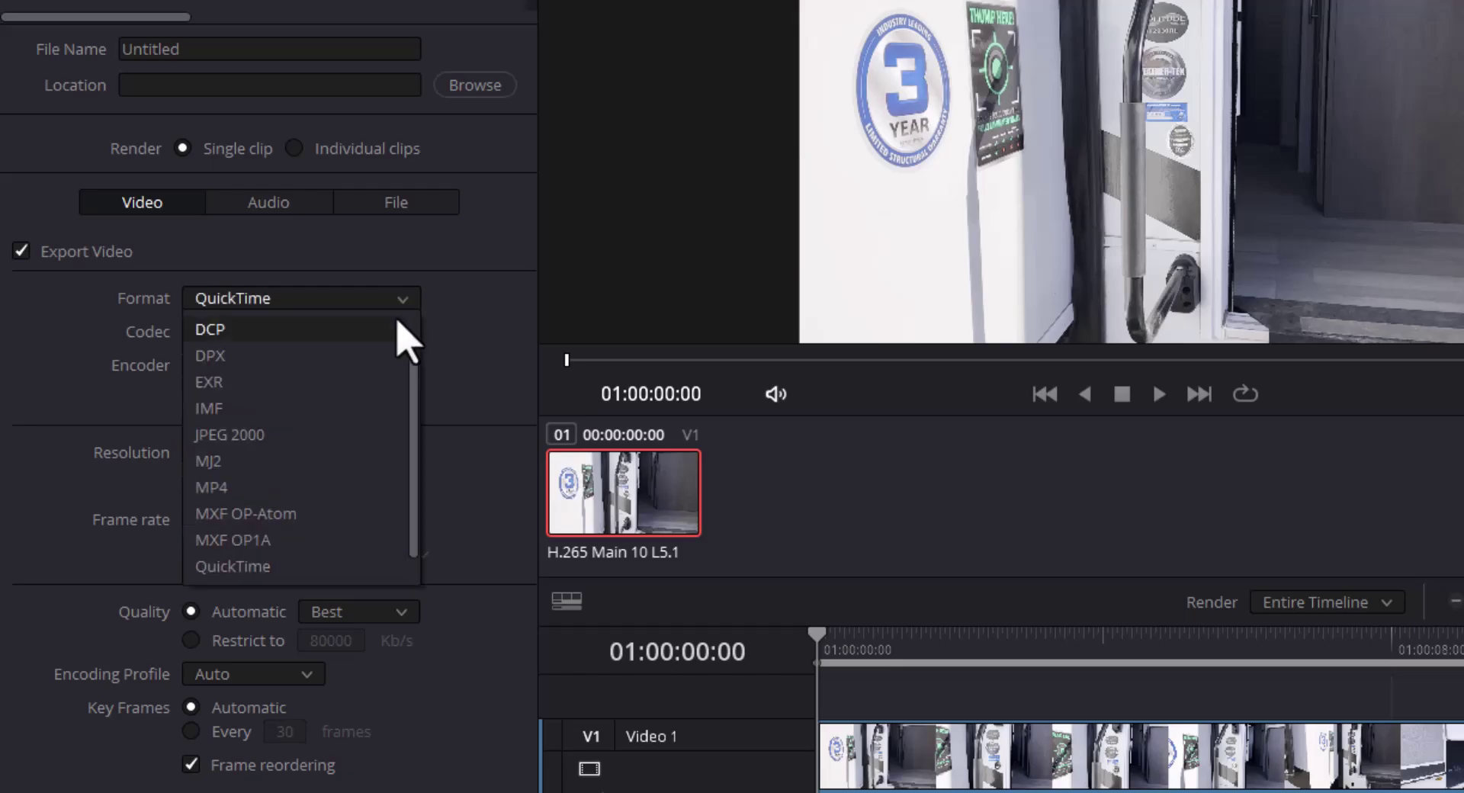
left_click(249, 492)
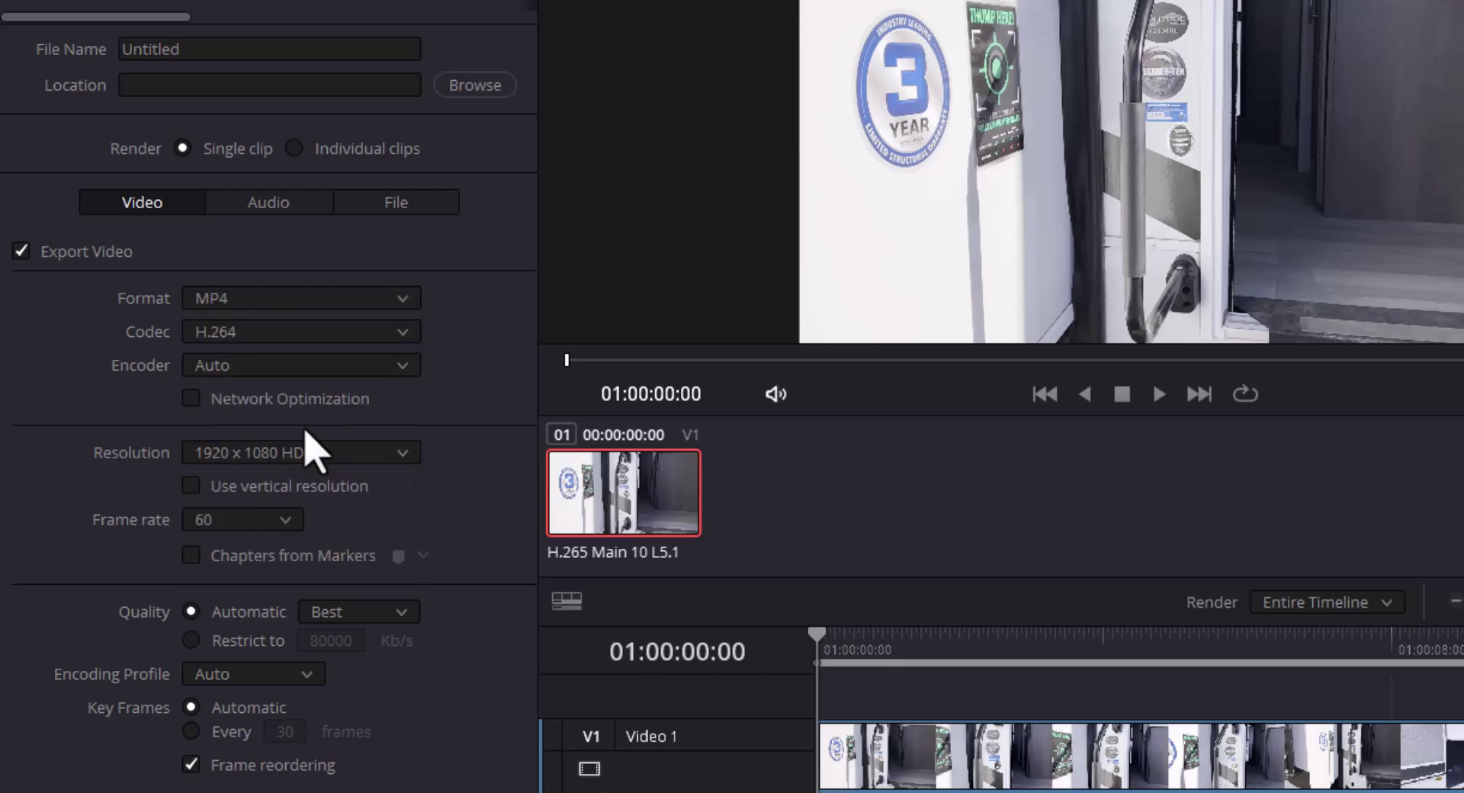
- Replace the Untitled output file name with 'RV Mama of 4 - 4.3'
left_click(272, 85)
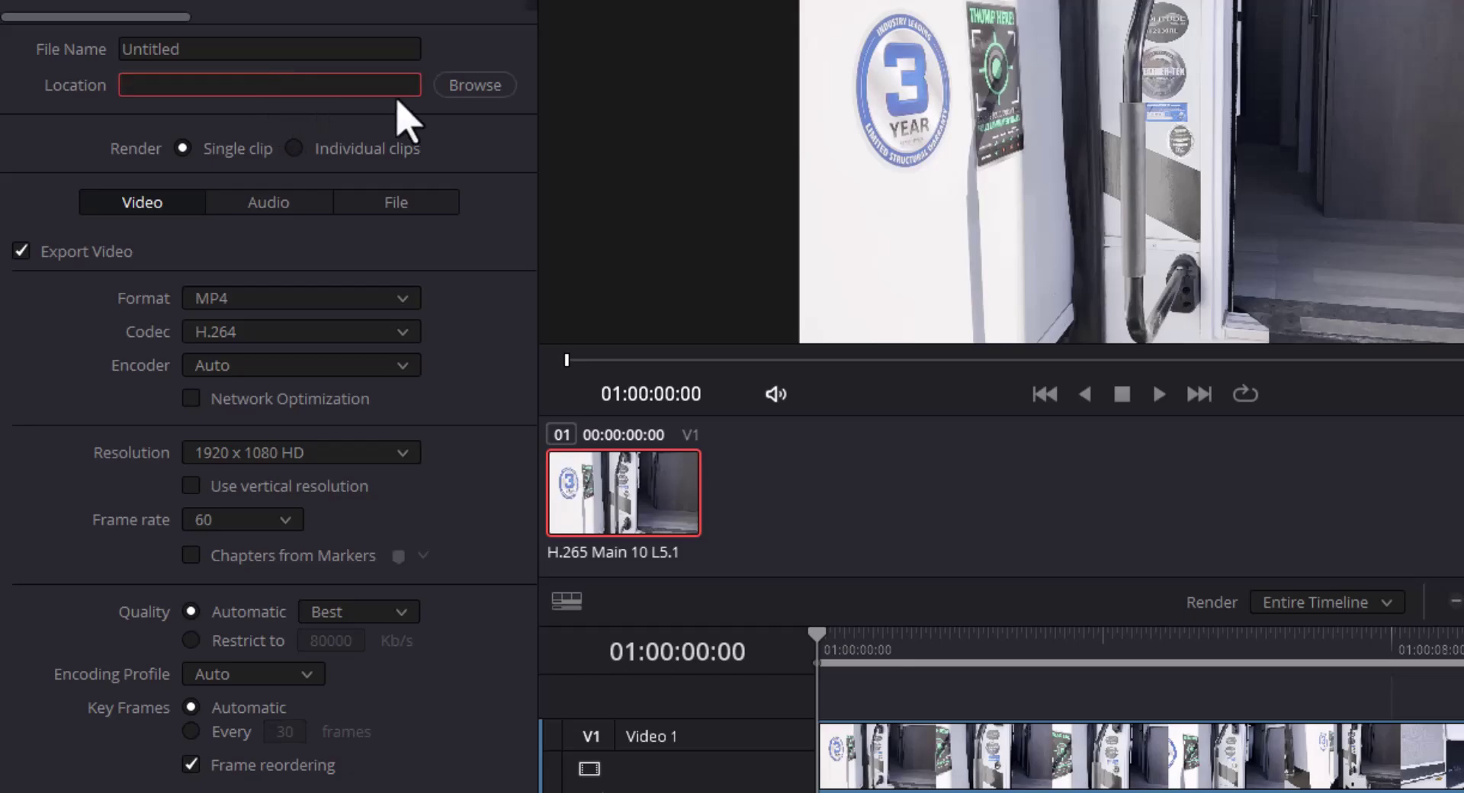
left_click(302, 47)
key("ctrl+a")
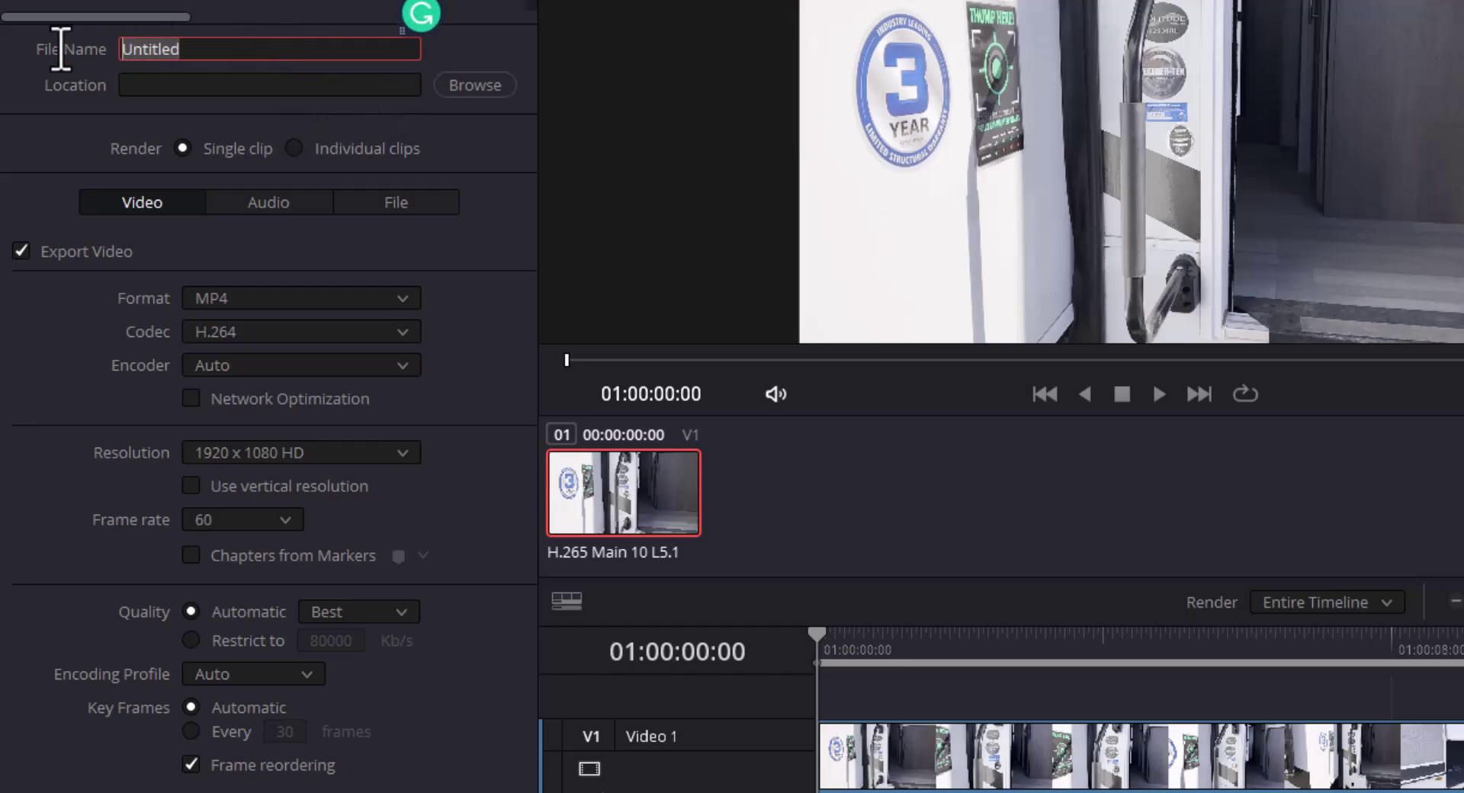
type("RM")
key("BackSpace")
type("V")
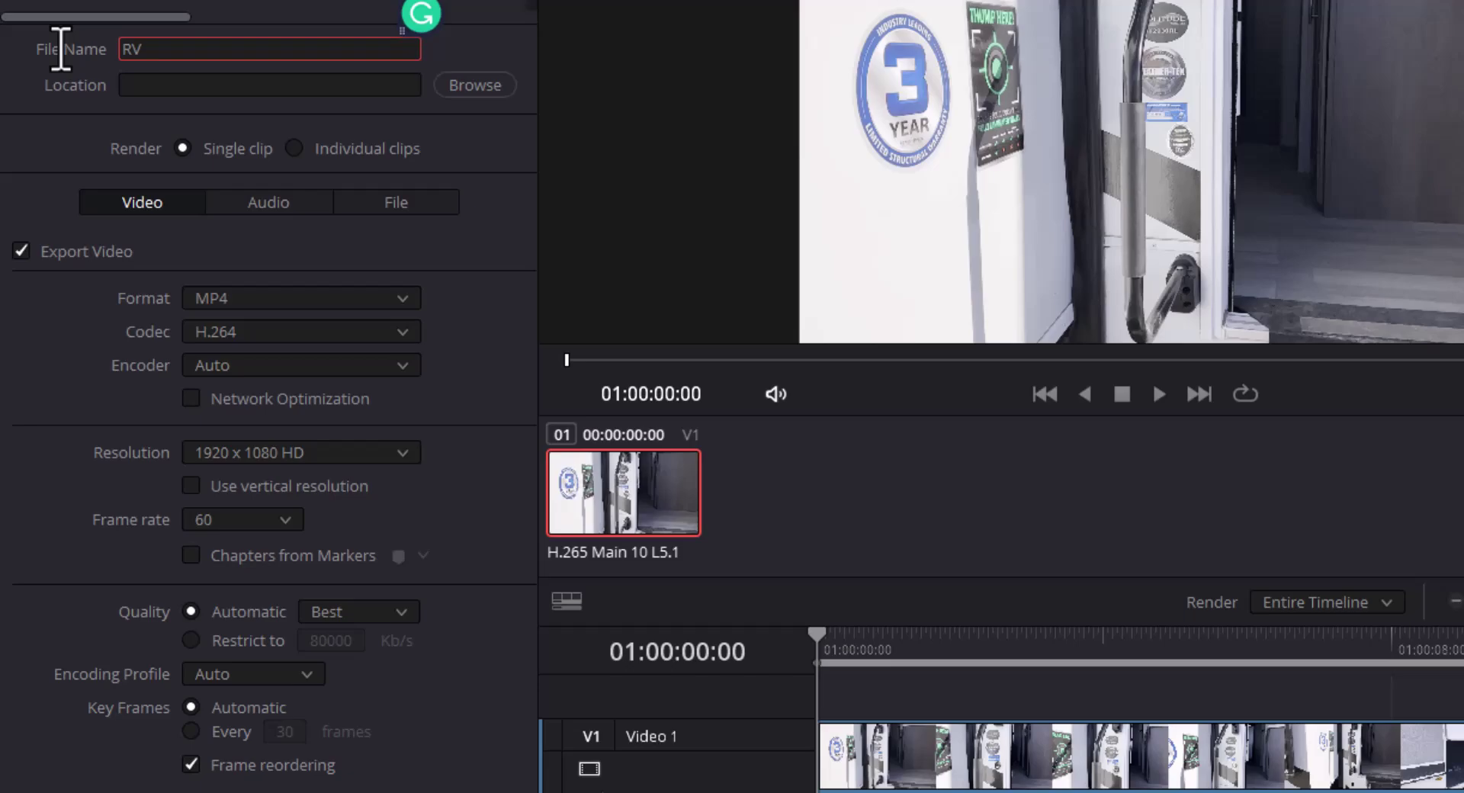
type(" Mama of 4 - 4.3")
- Set the render location to the Videos folder, keeping the file name RV Mama of 4 - 4.3.mp4
left_click(469, 92)
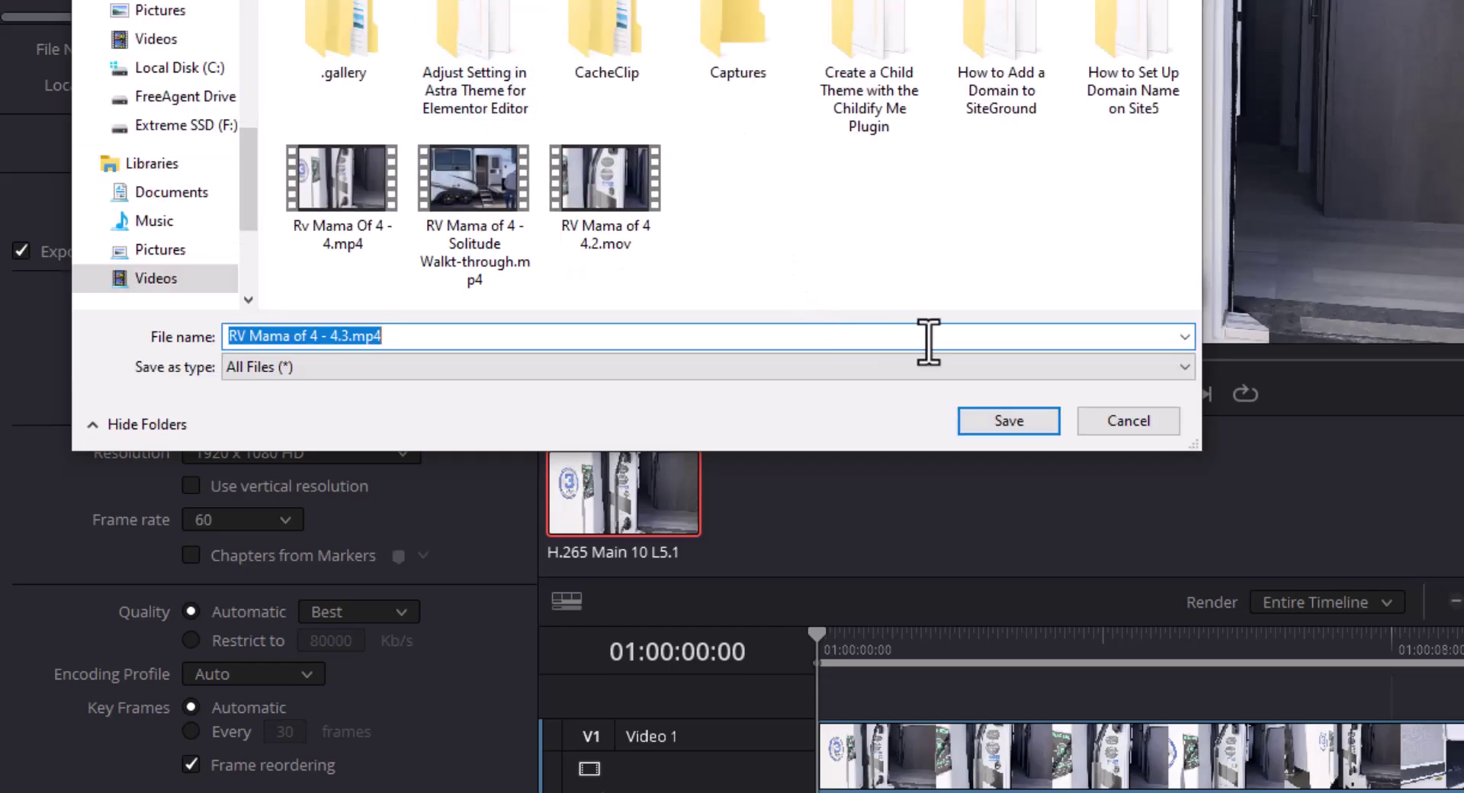
left_click(1039, 432)
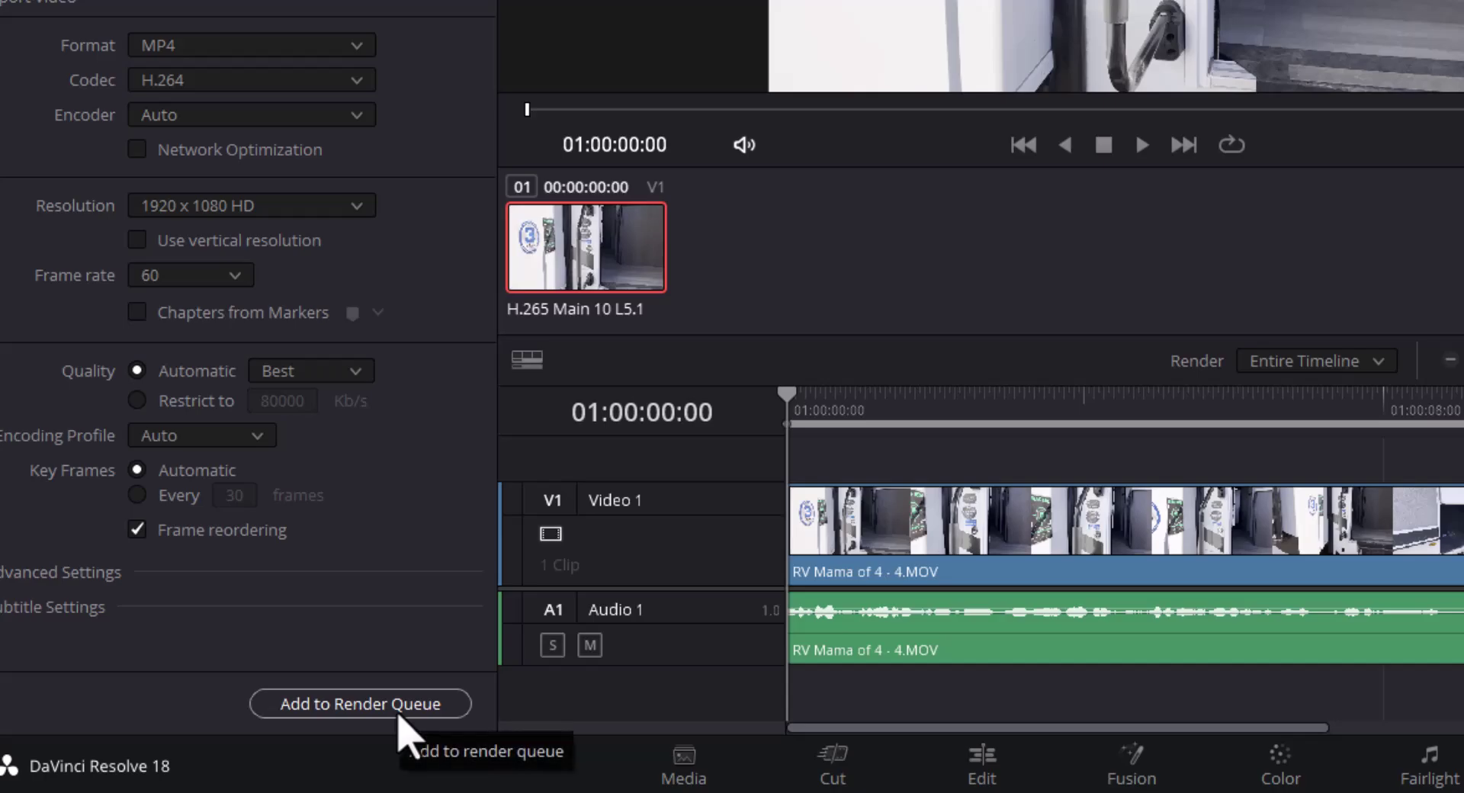
- Queue Job 1 for Timeline 1, rendering RV Mama of 4 - 4.3.mp4
left_click(398, 715)
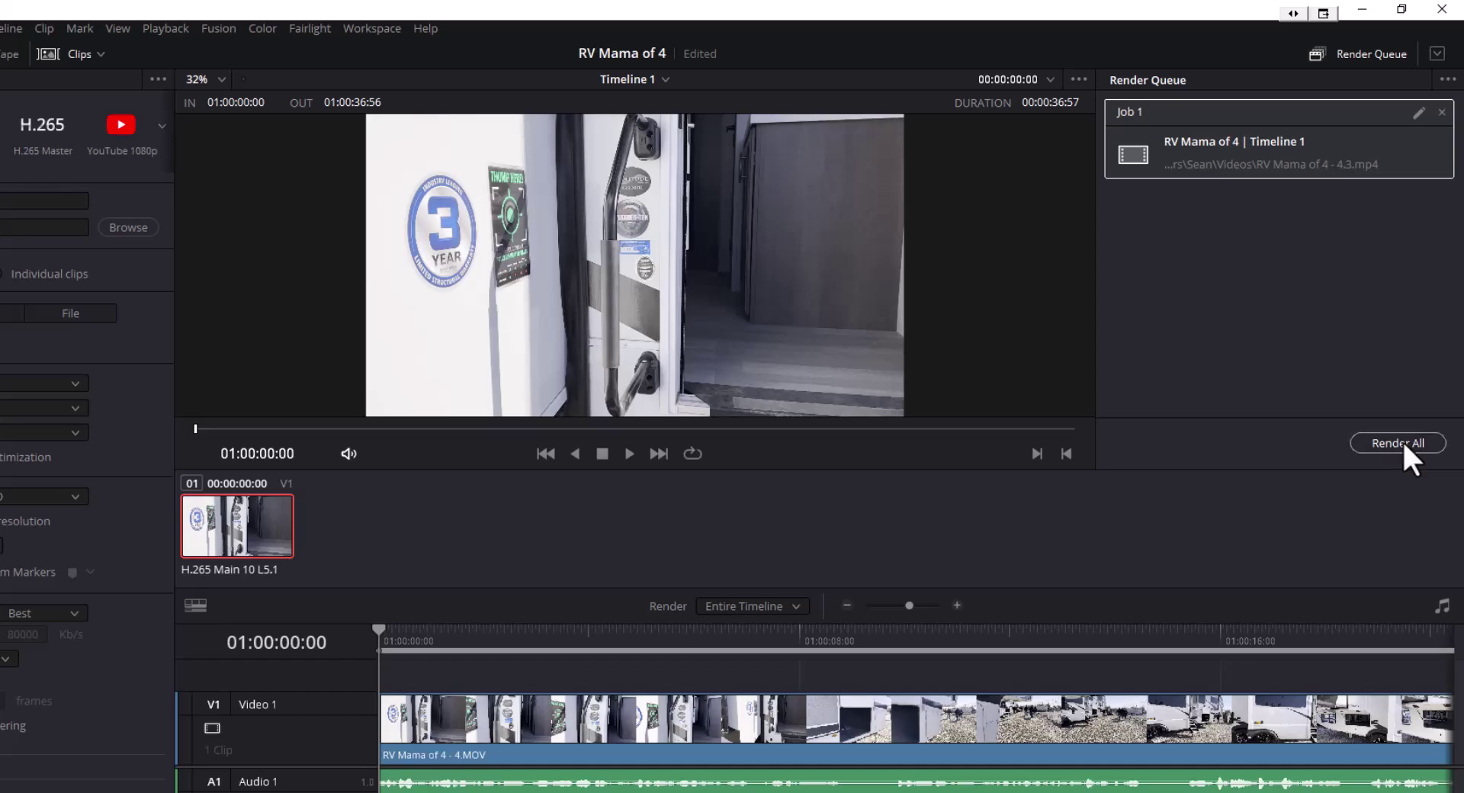
- Start rendering Job 1 from the Render Queue to 'RV Mama of 4 - 4.3.mp4'
left_click(1403, 444)
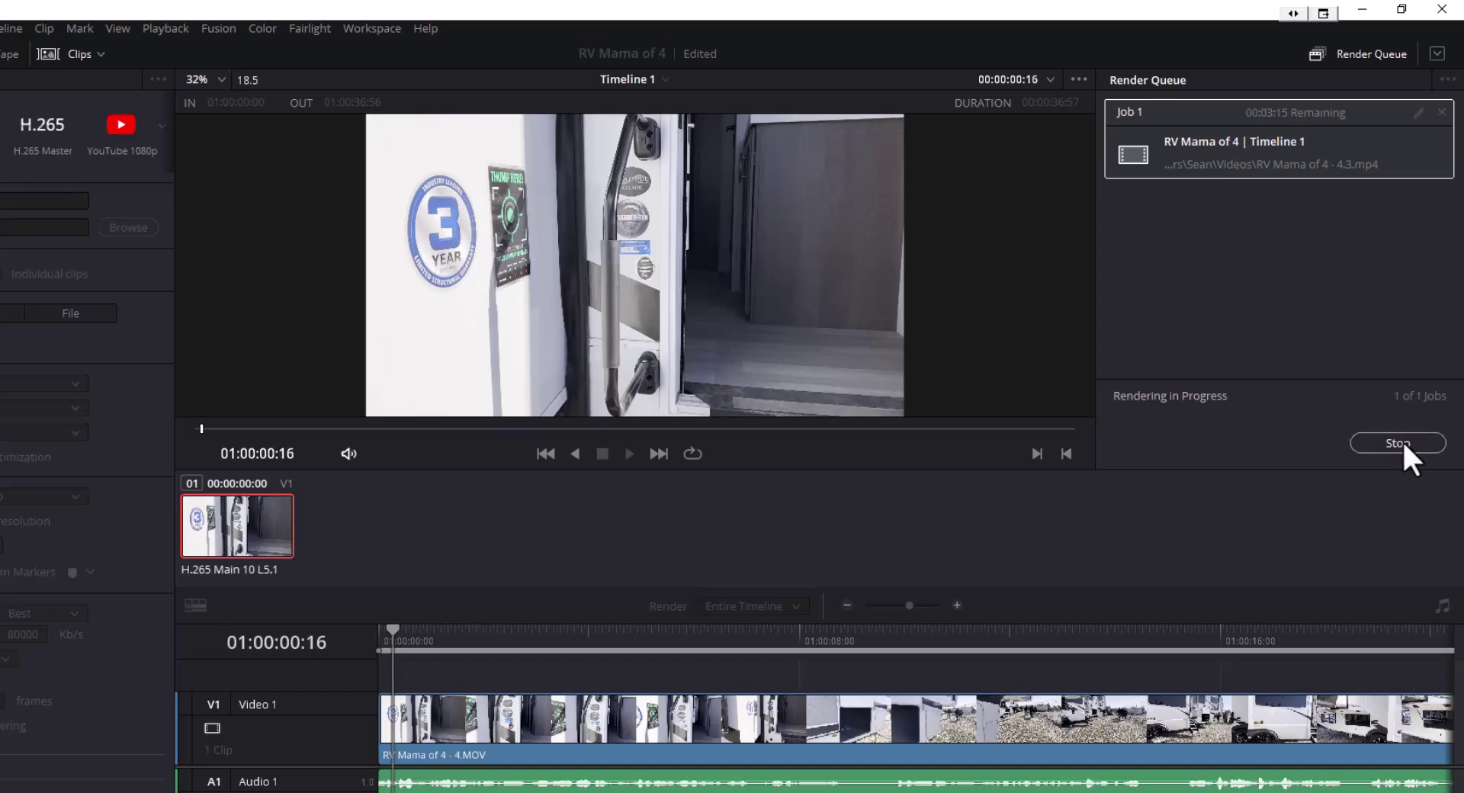